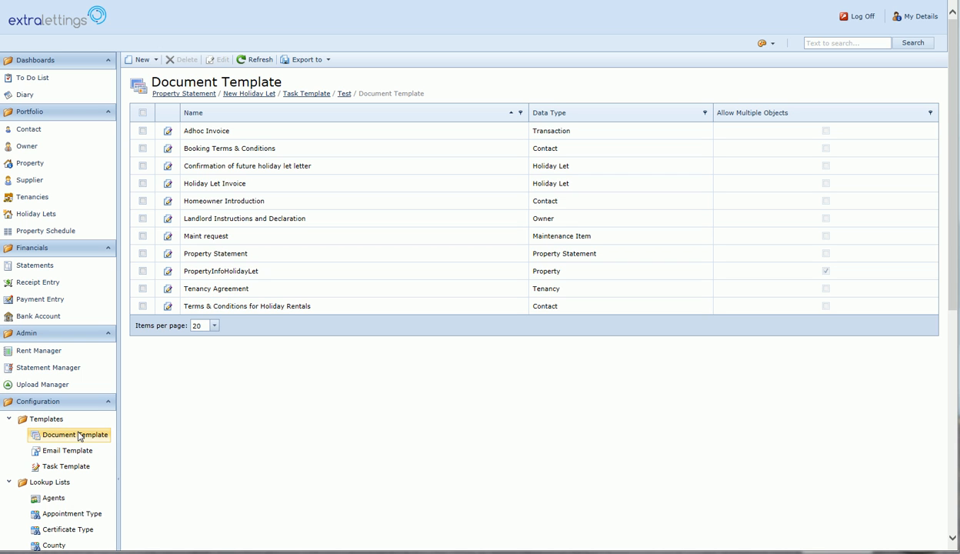
Show the kinds of new item available from the Document Template list's New menu.
left_click(156, 59)
Start a new Document Template named 'Terms and conditions' with Data Type set to Contact.
left_click(155, 73)
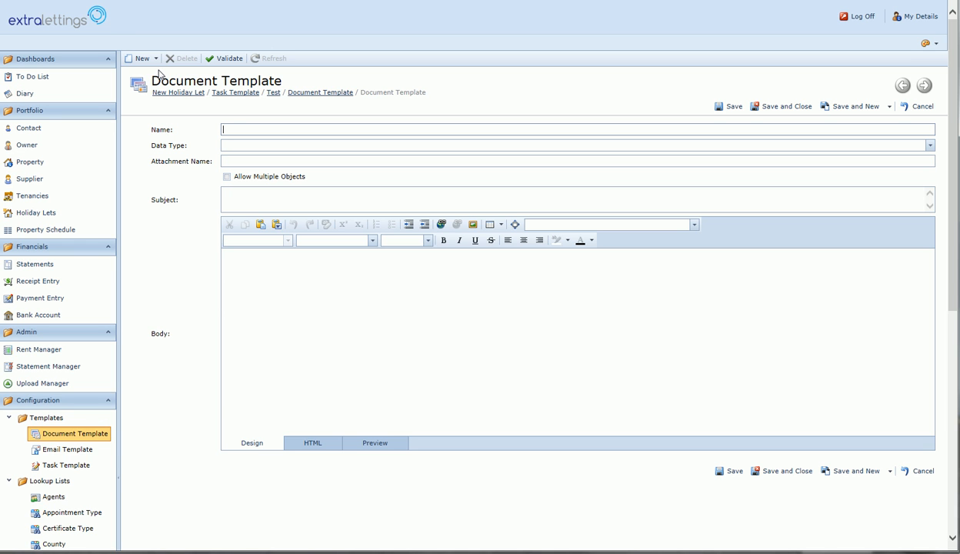
type("Terms and conditions")
left_click(930, 147)
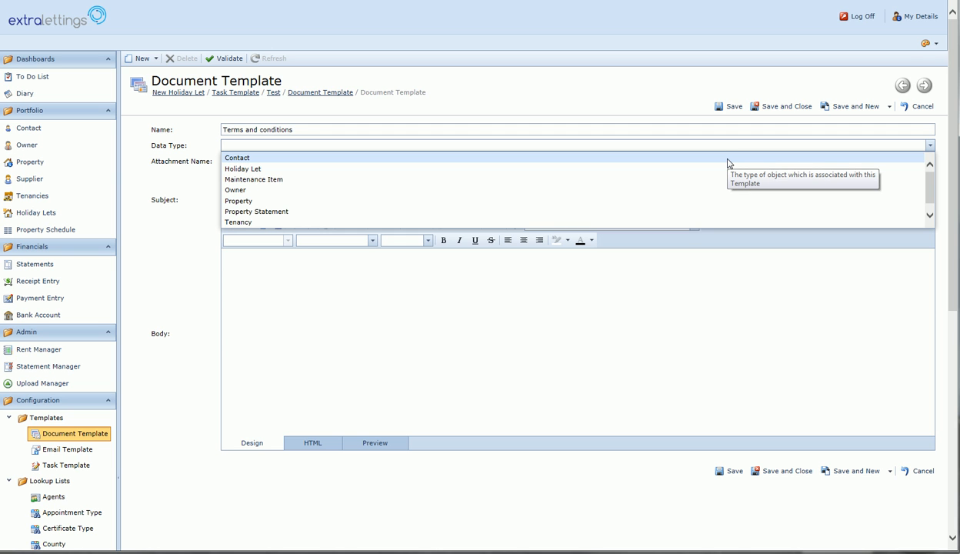
left_click(729, 159)
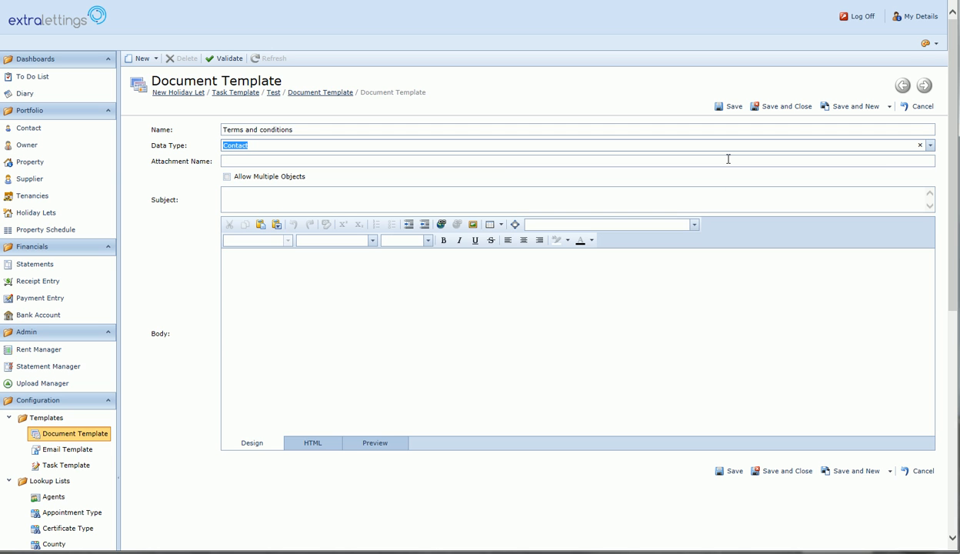
left_click(497, 161)
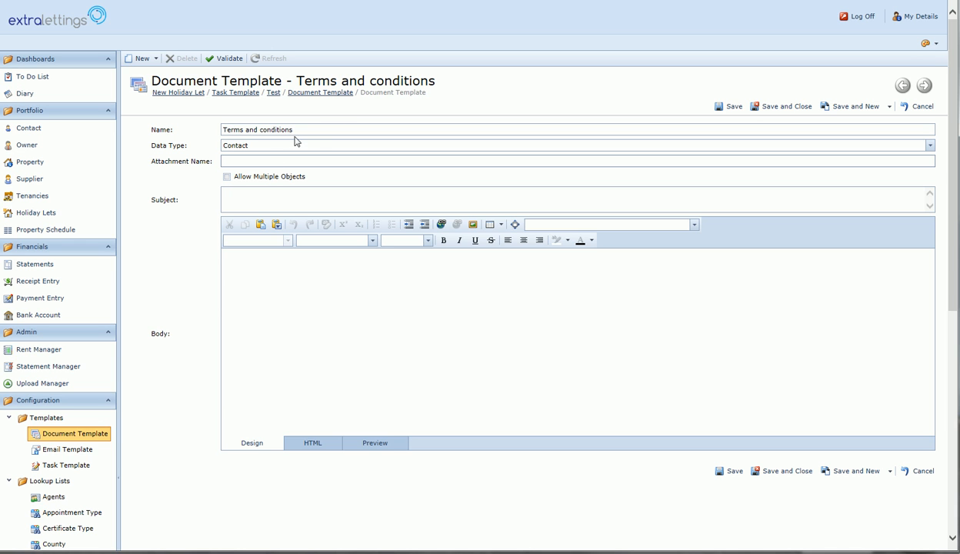
Enter 'Terms & Conditions' as the Attachment Name and 'Terms & conditions' as the Subject.
type("Terms & Conditions")
key("Tab")
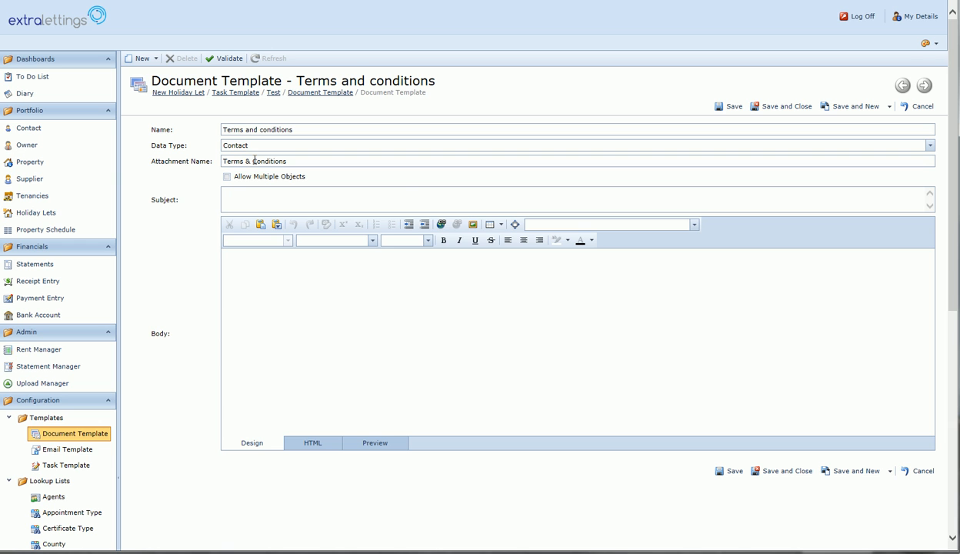
mouse_move(228, 179)
left_click(225, 192)
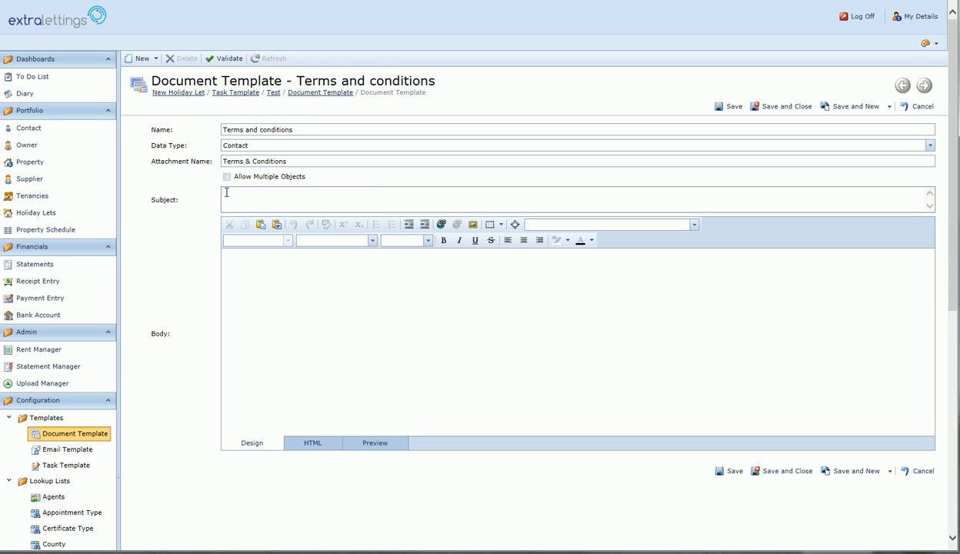
type("Terms & conditions")
Paste the copied holiday rental terms text into the template body, allowing clipboard access.
right_click(231, 255)
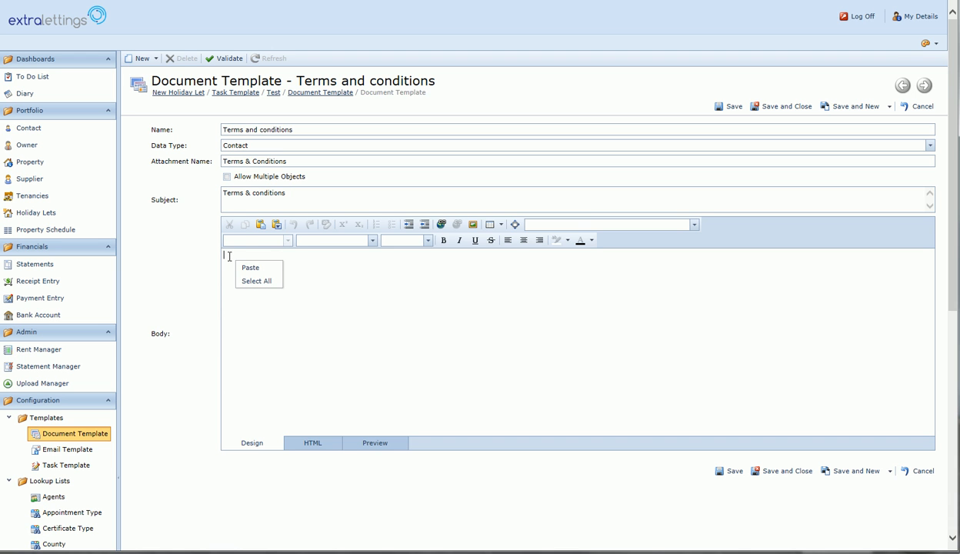
left_click(247, 269)
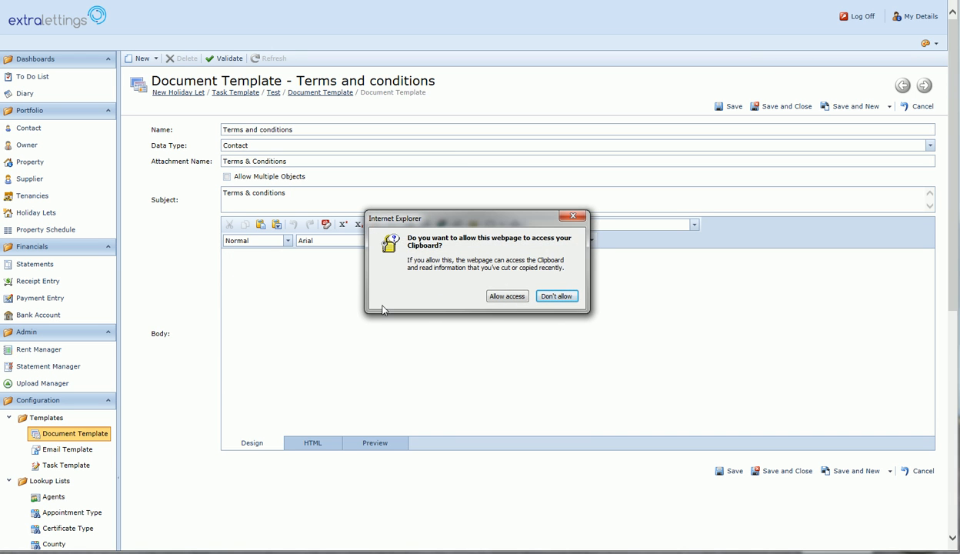
left_click(500, 294)
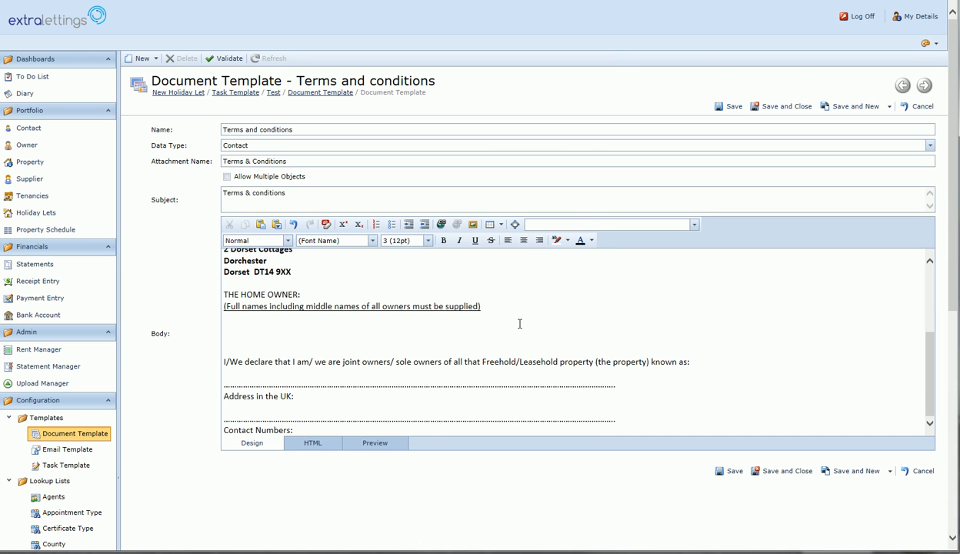
Add an empty line above the terms heading at the top of the body.
scroll(484, 322, "up", 4)
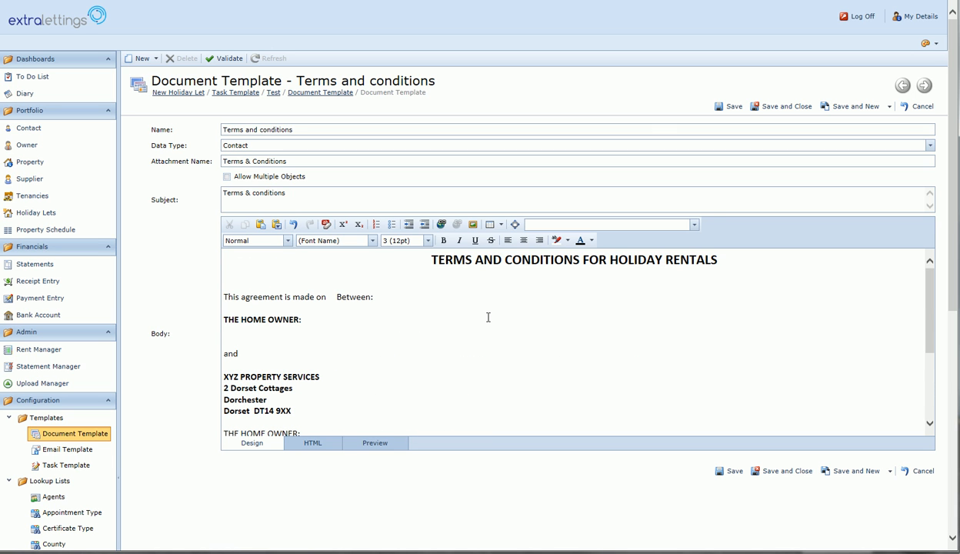
left_click(227, 254)
key("Return")
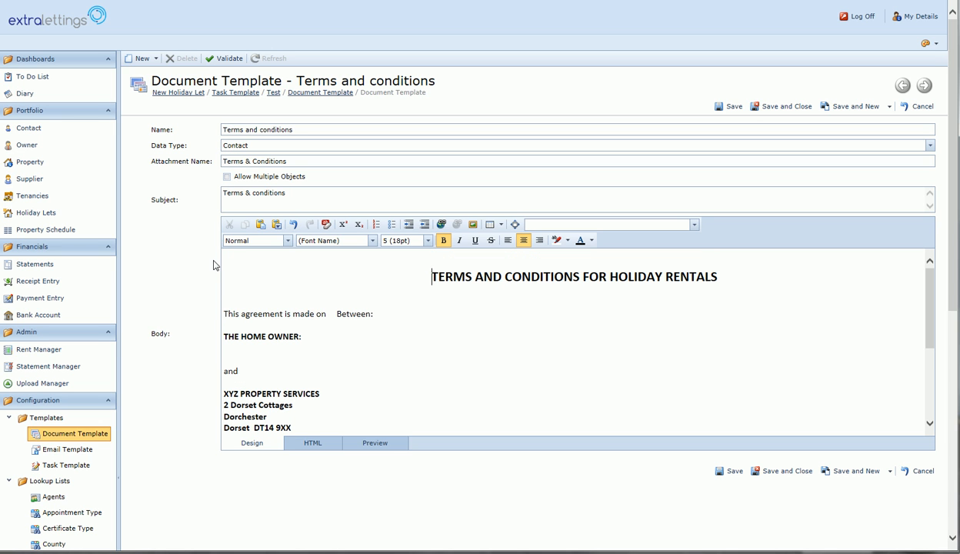
key("Up")
Left-align the empty line above the heading and cancel the Insert Image dialog without adding an image.
left_click(507, 240)
left_click(472, 224)
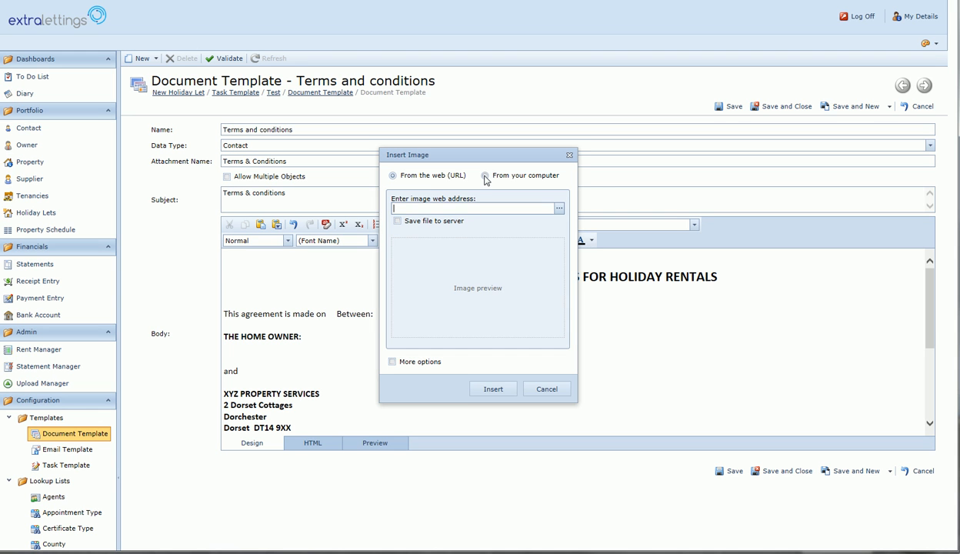
left_click(485, 176)
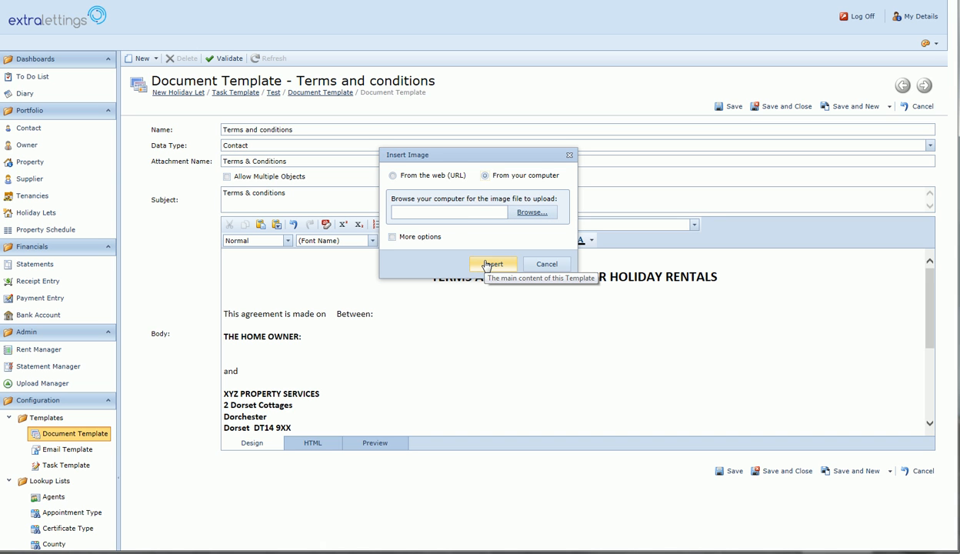
left_click(536, 265)
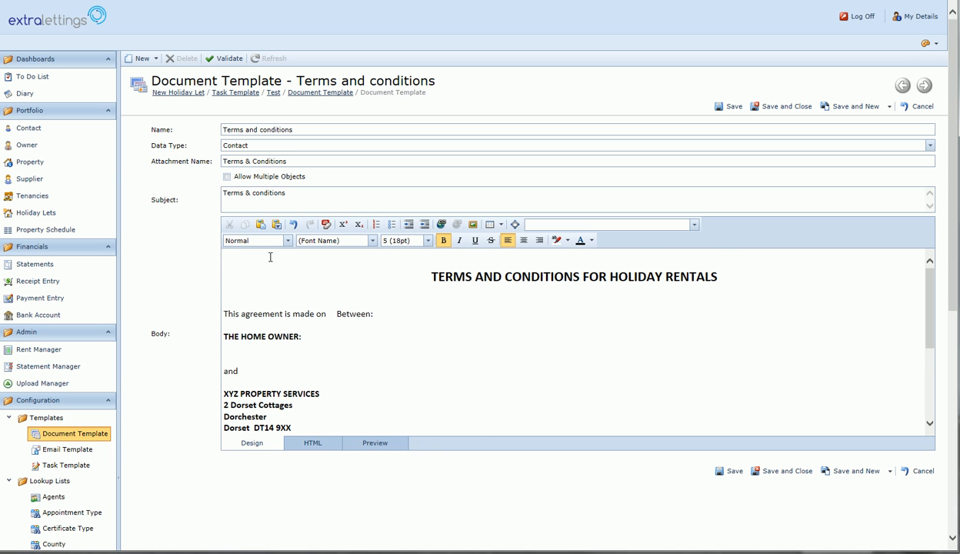
Insert the SystemDate merge field after 'This agreement is made on'.
scroll(418, 338, "down", 1)
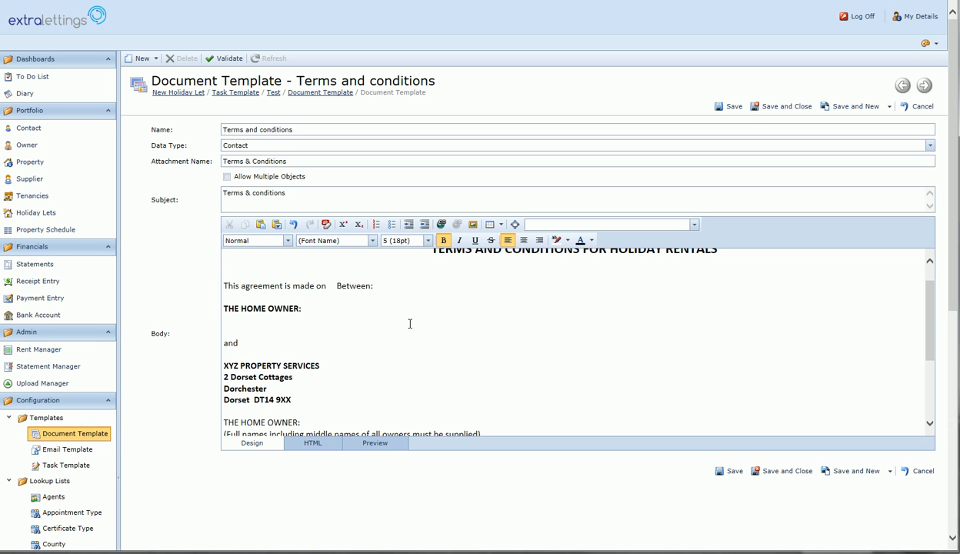
left_click(330, 286)
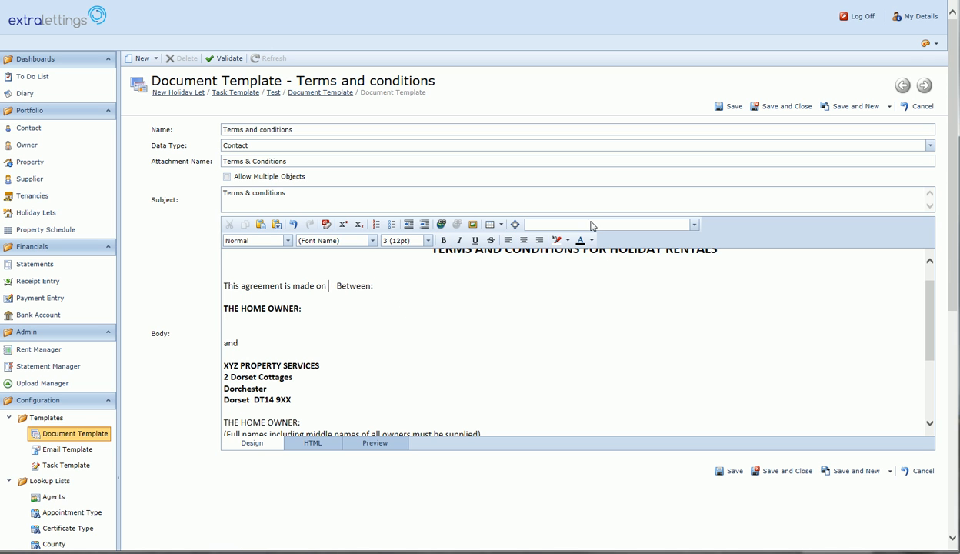
left_click(694, 225)
left_click_drag(762, 254, 765, 463)
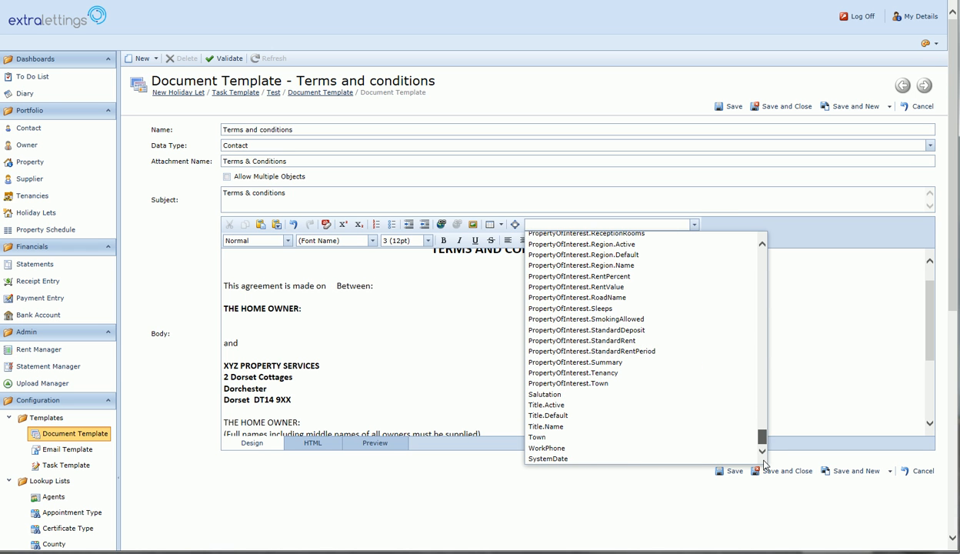
left_click(663, 459)
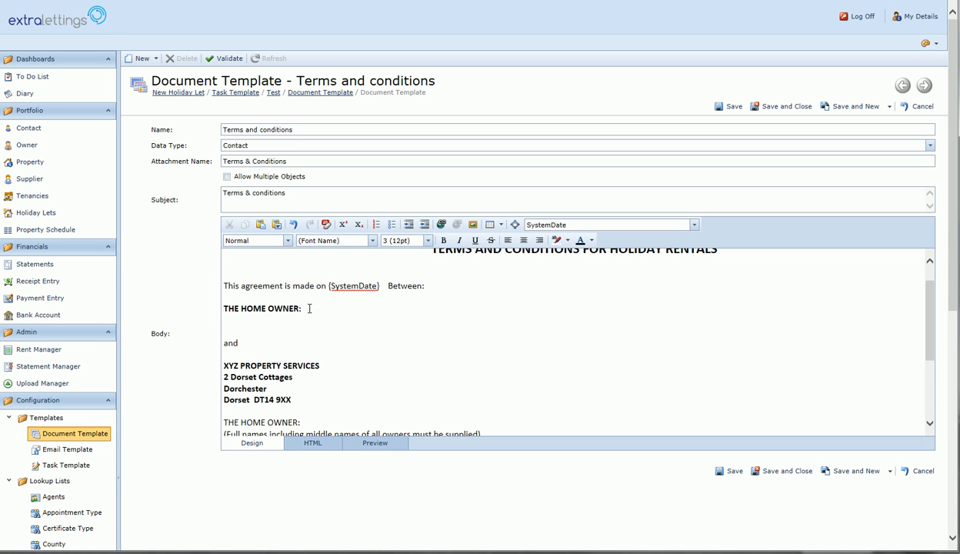
Move to the empty line under THE HOME OWNER: and bring up the merge field list.
left_click(227, 317)
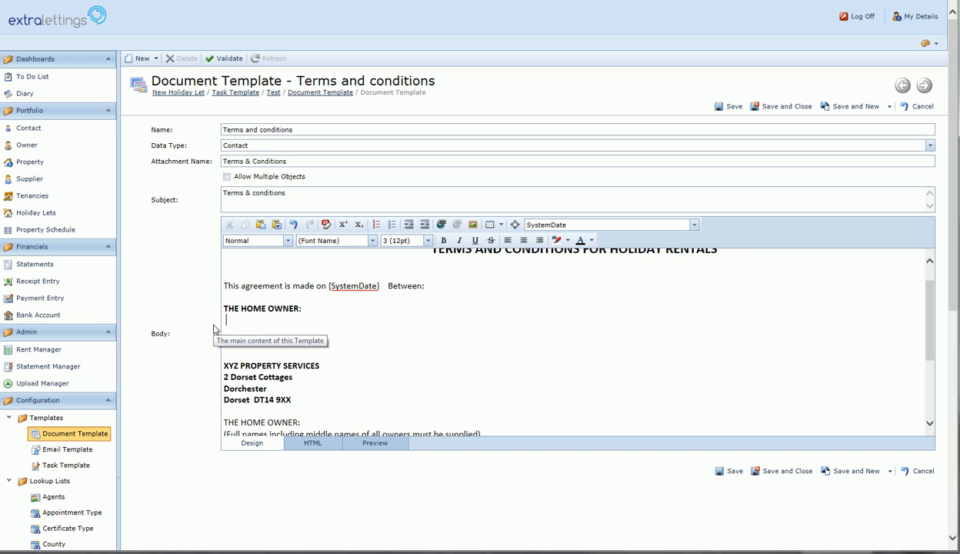
left_click(694, 224)
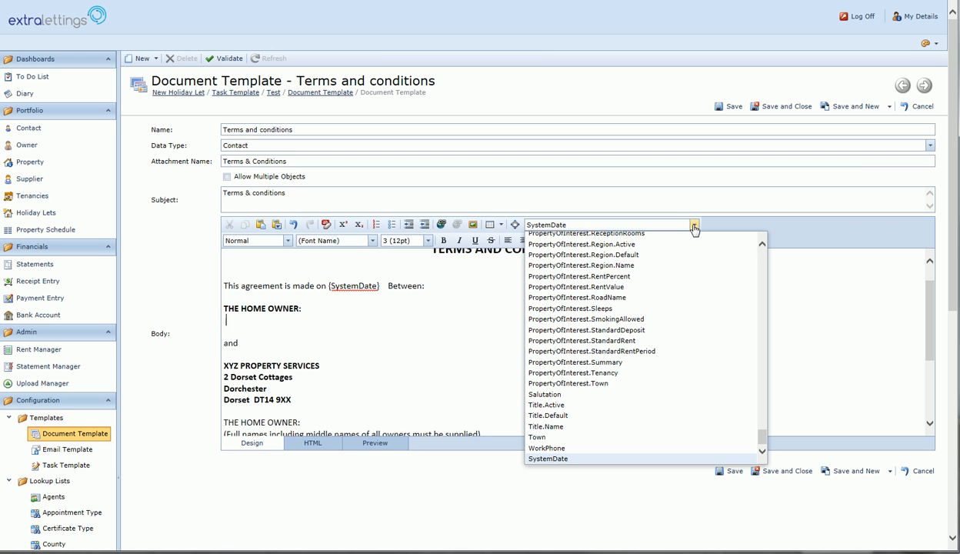
left_click_drag(760, 435, 754, 247)
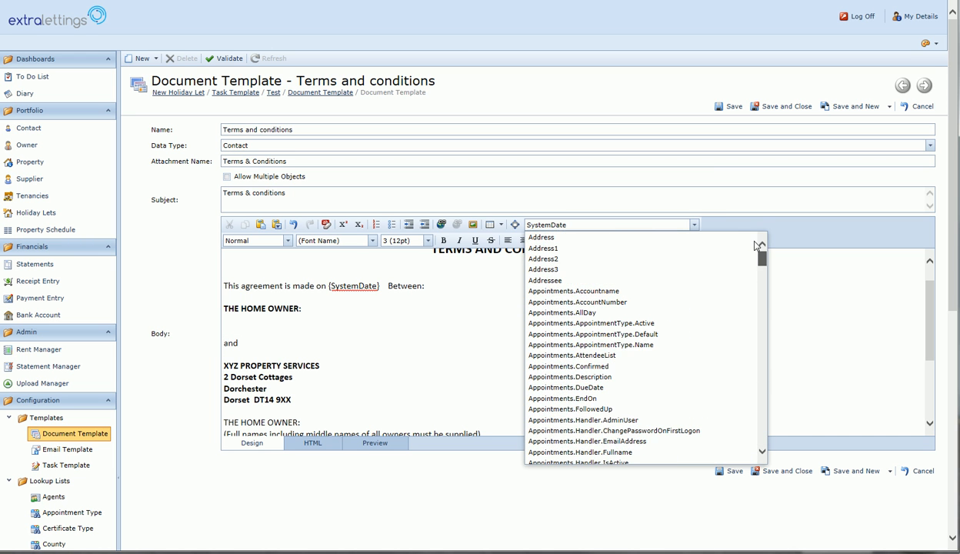
Insert the Addressee, Address1 and Town merge fields on separate lines under THE HOME OWNER:.
left_click(669, 280)
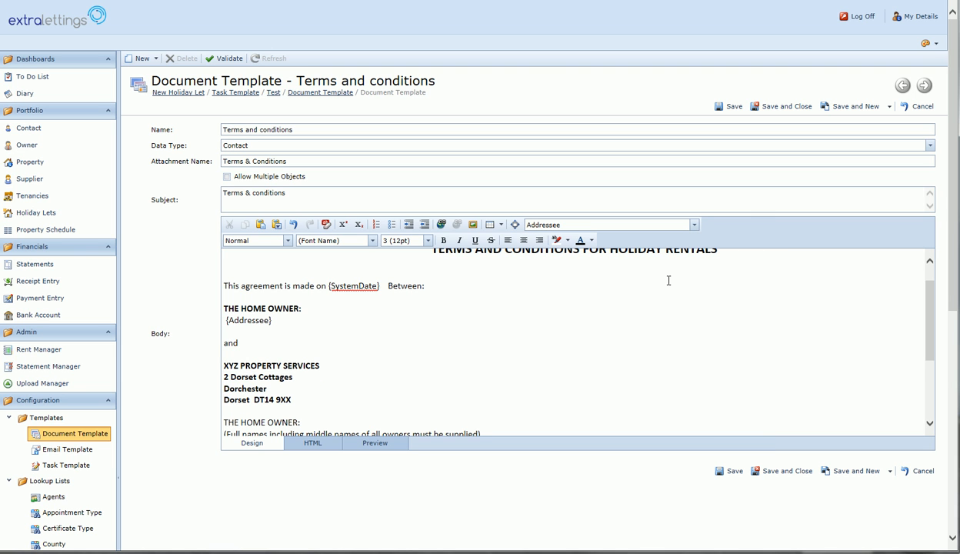
key("Return")
left_click(693, 225)
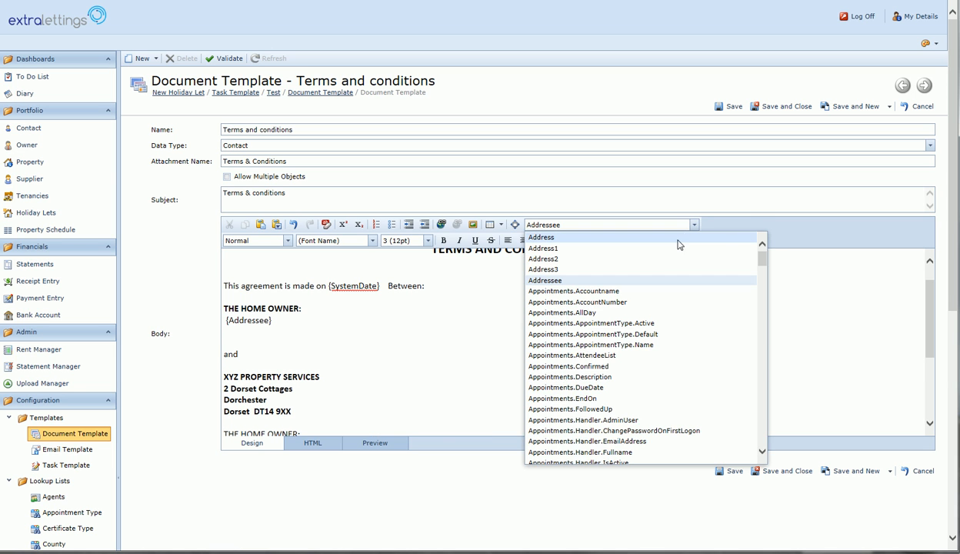
left_click(671, 248)
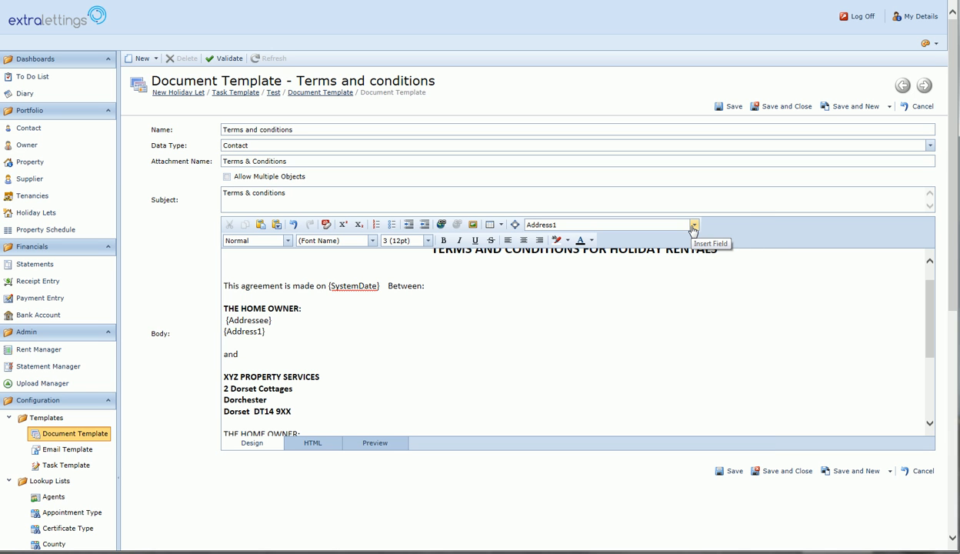
key("Return")
left_click(693, 227)
left_click_drag(762, 261, 758, 454)
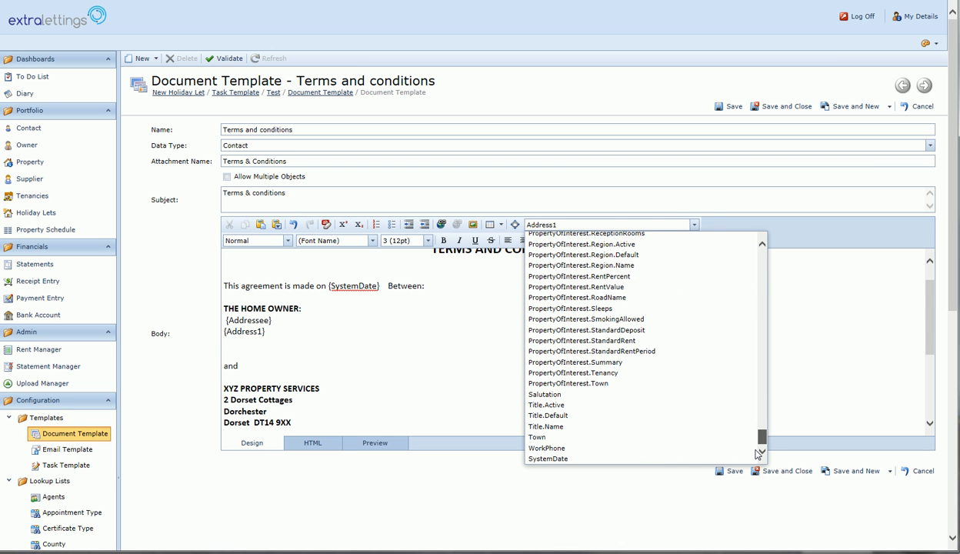
left_click(746, 438)
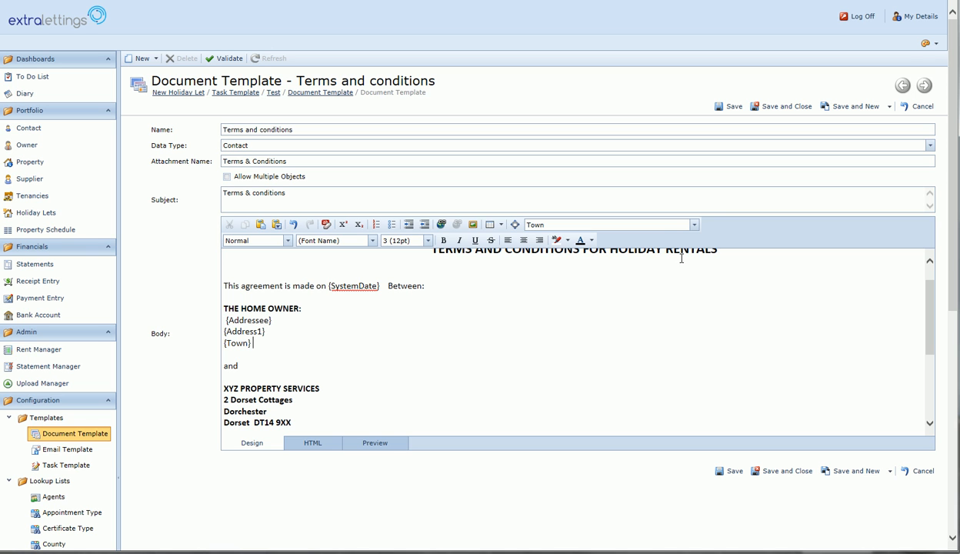
Add the Postcode merge field after Town to finish the owner's address block.
left_click(694, 224)
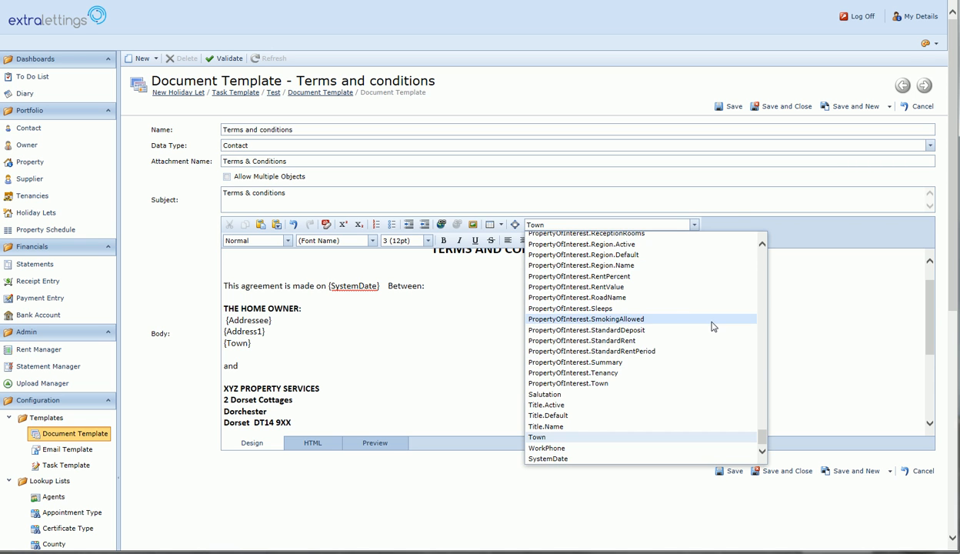
scroll(703, 334, "up", 5)
scroll(703, 334, "up", 15)
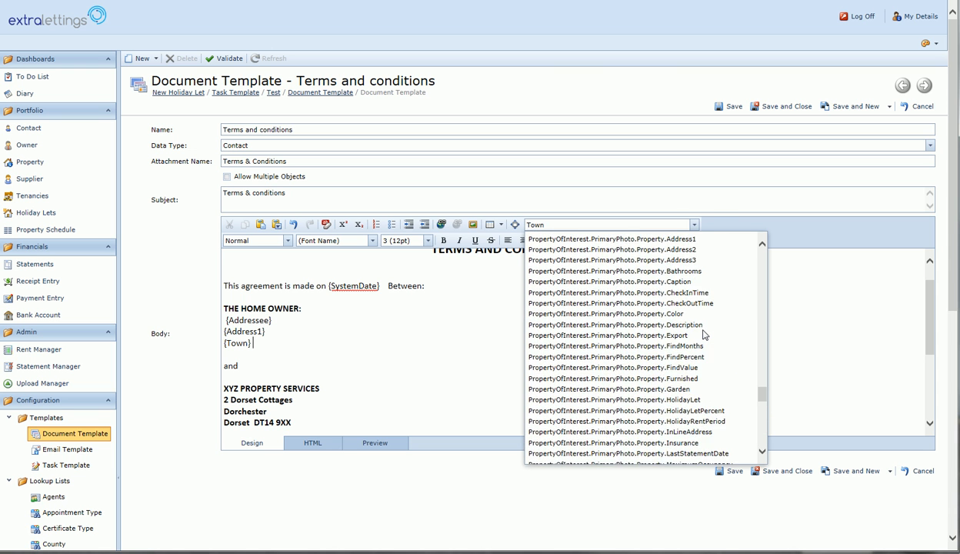
scroll(701, 334, "up", 10)
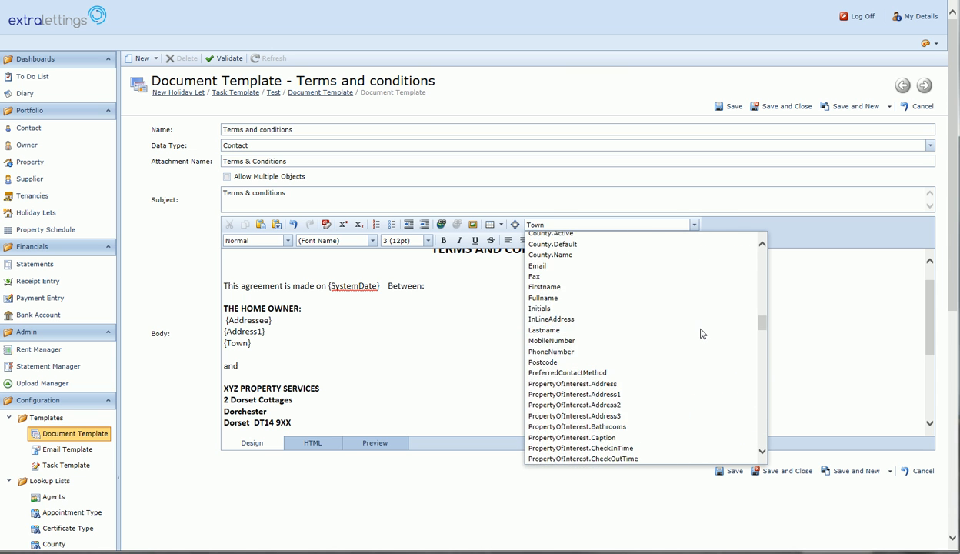
scroll(701, 334, "down", 5)
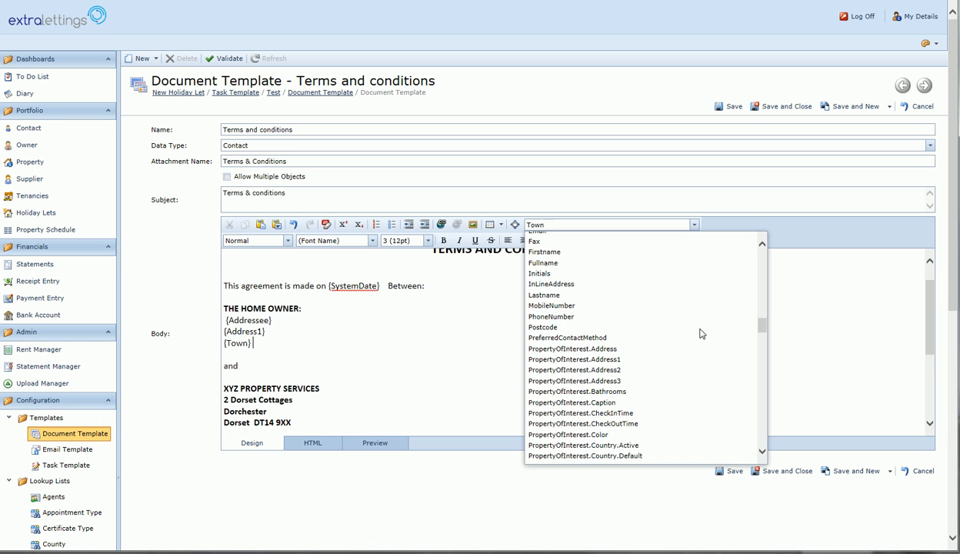
left_click(551, 327)
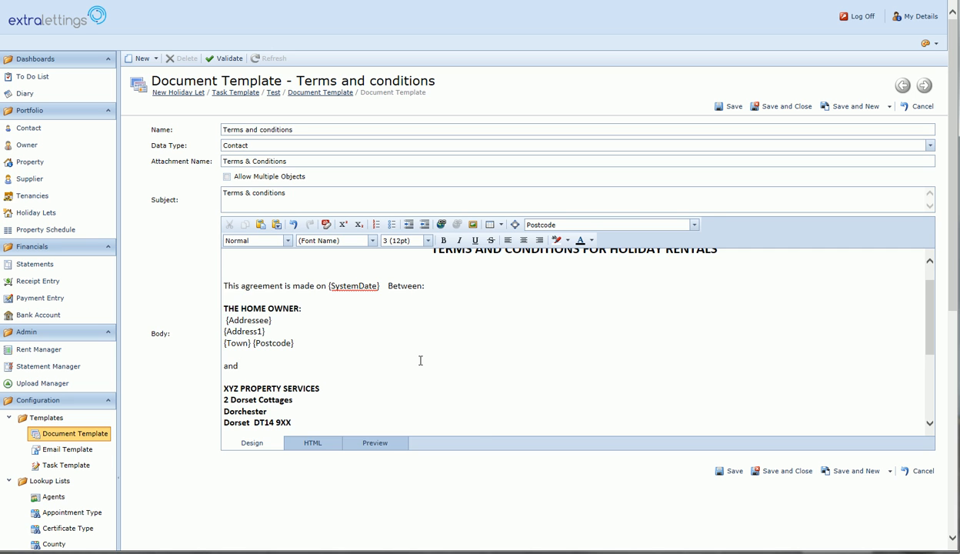
Insert the {Fullname} merge field under the (Full names…) line beneath THE HOME OWNER:.
scroll(420, 361, "down", 1)
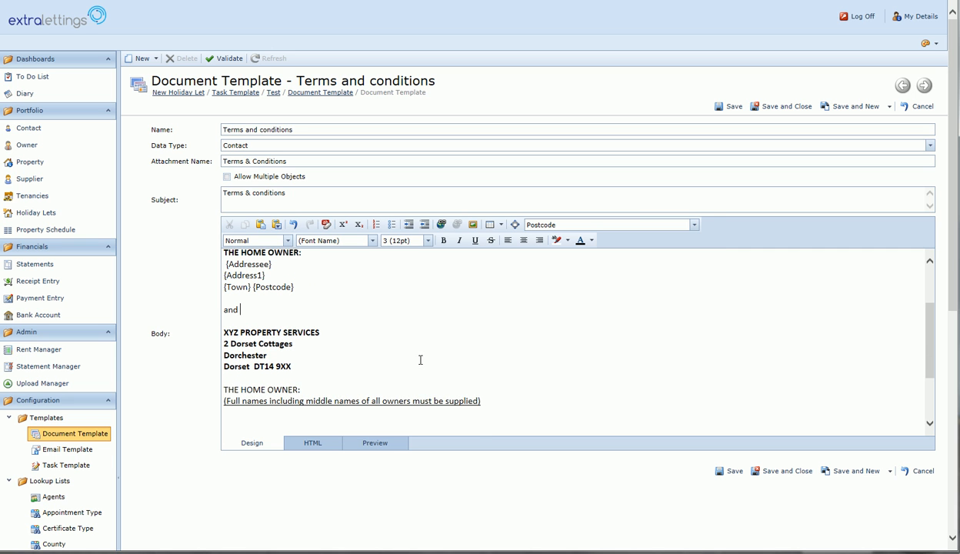
scroll(420, 359, "down", 1)
scroll(419, 359, "up", 2)
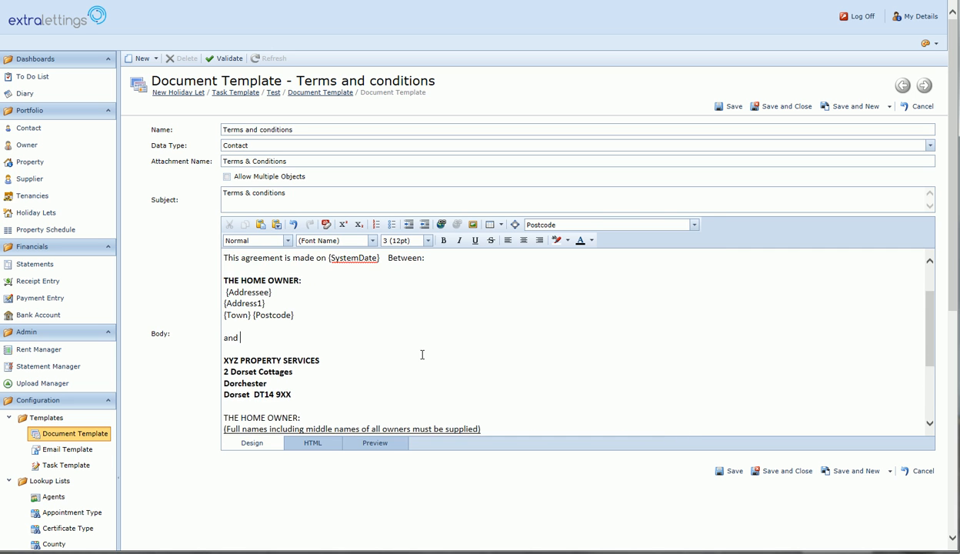
scroll(422, 354, "down", 2)
scroll(422, 354, "down", 1)
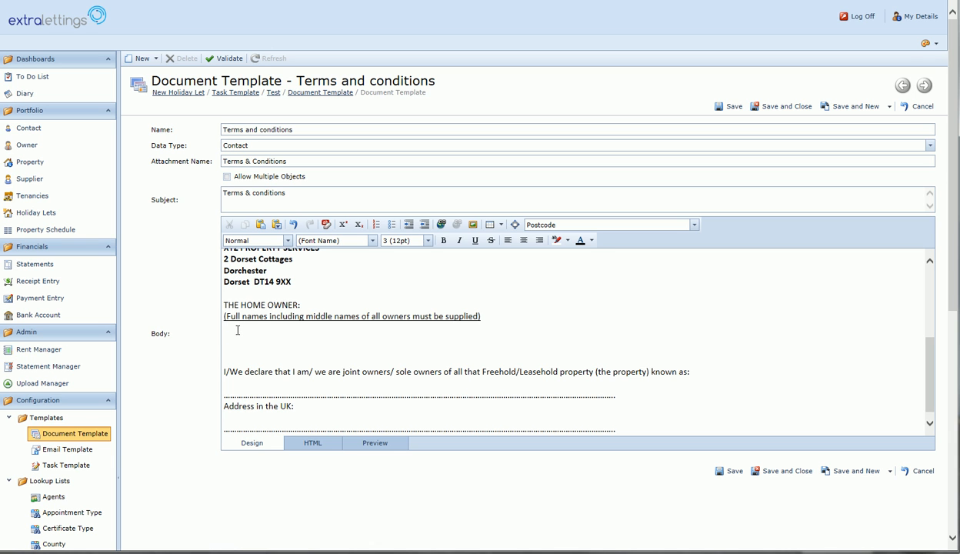
left_click(694, 226)
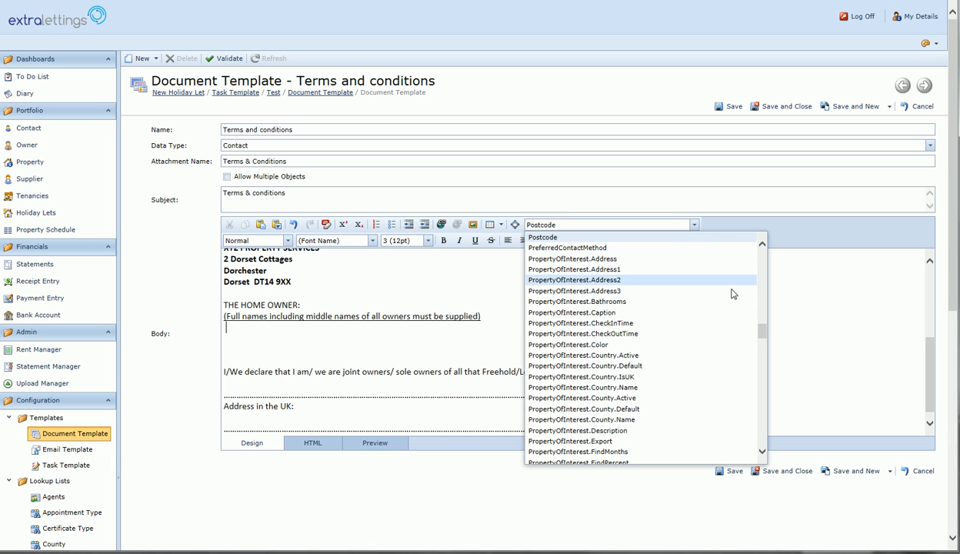
left_click_drag(762, 331, 762, 319)
left_click(603, 409)
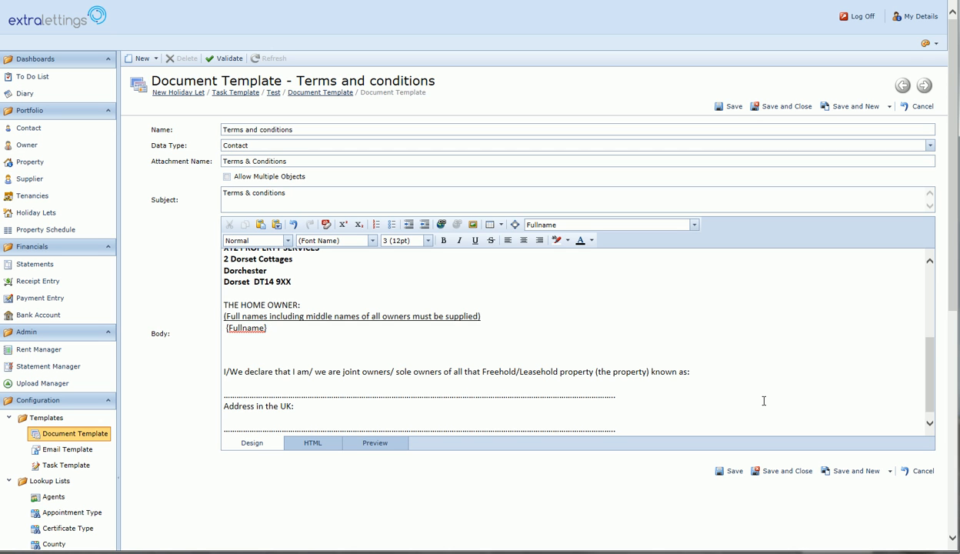
Save and close the Terms and conditions template, then go to the Email Template list.
left_click(772, 477)
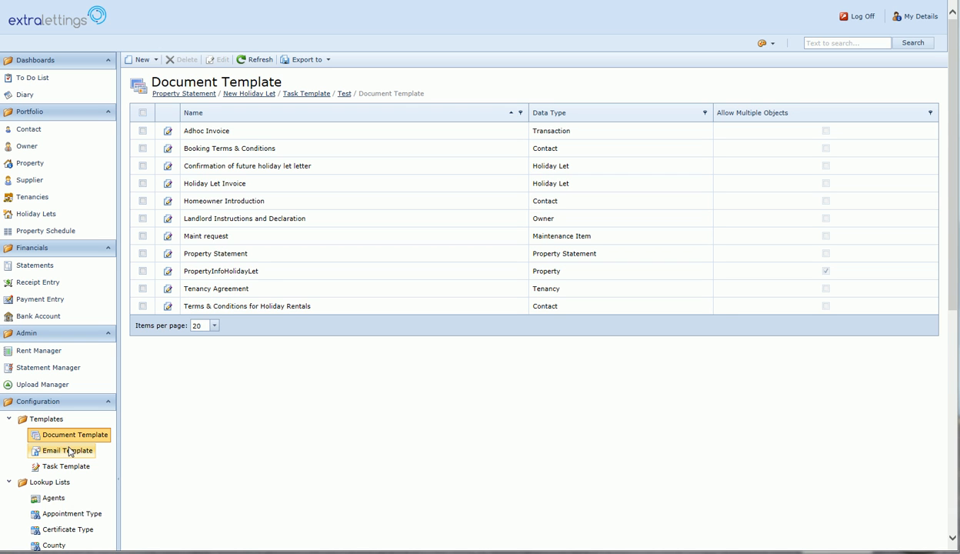
left_click(68, 452)
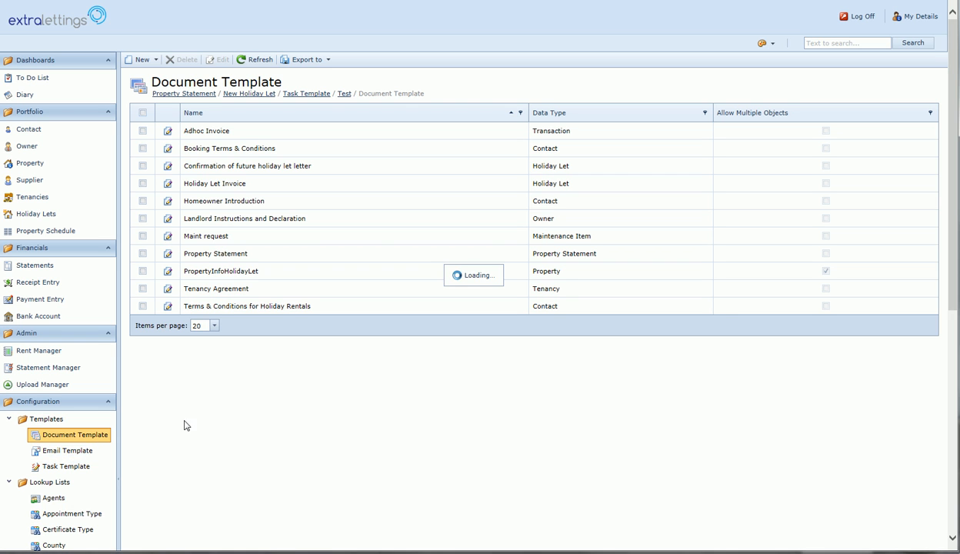
left_click(155, 59)
Create email template 'Terms & Conditions' with subject 'Terms & Condition for Holiday Rentals'.
left_click(153, 77)
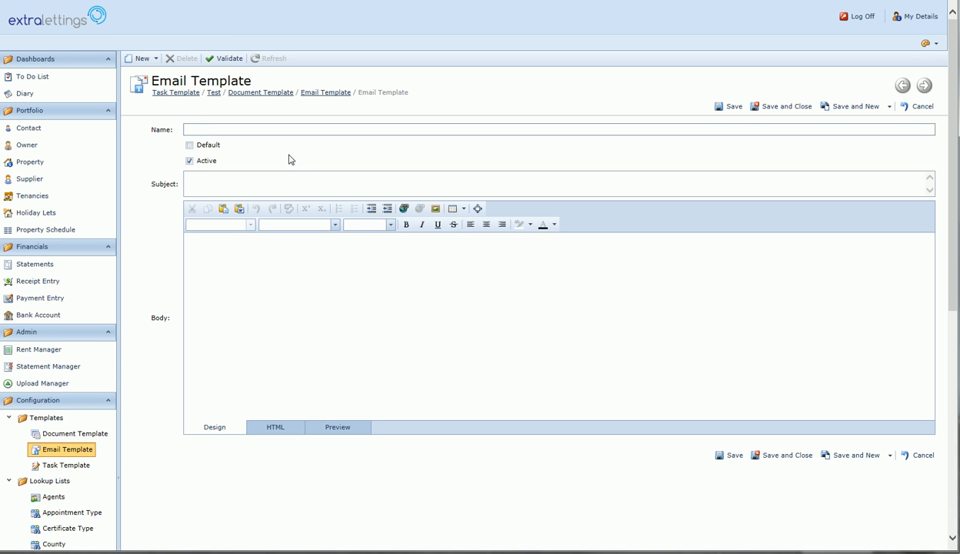
type("Terms & Conditions")
left_click(263, 180)
type("Terms &")
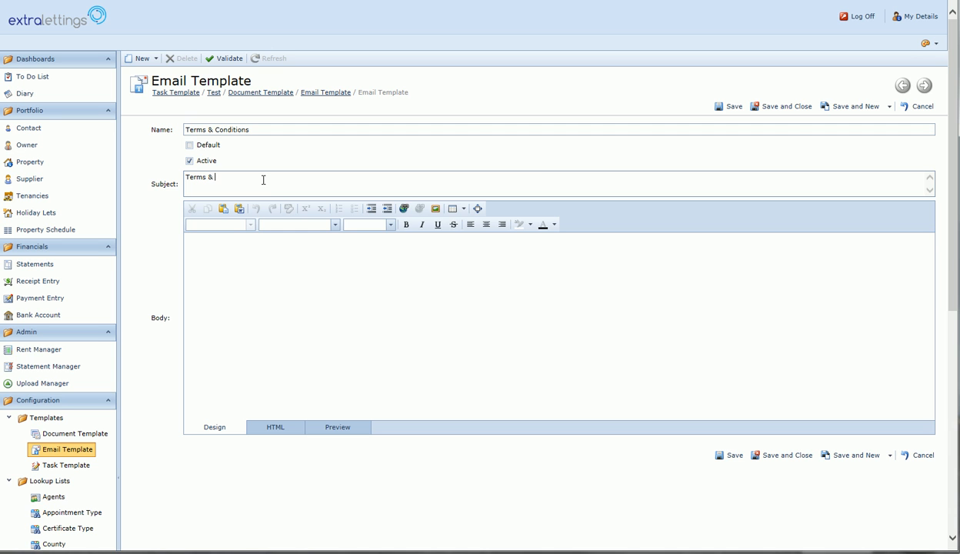
type(" Condition of Holiday Rentals")
double_click(250, 177)
type("for")
left_click(208, 245)
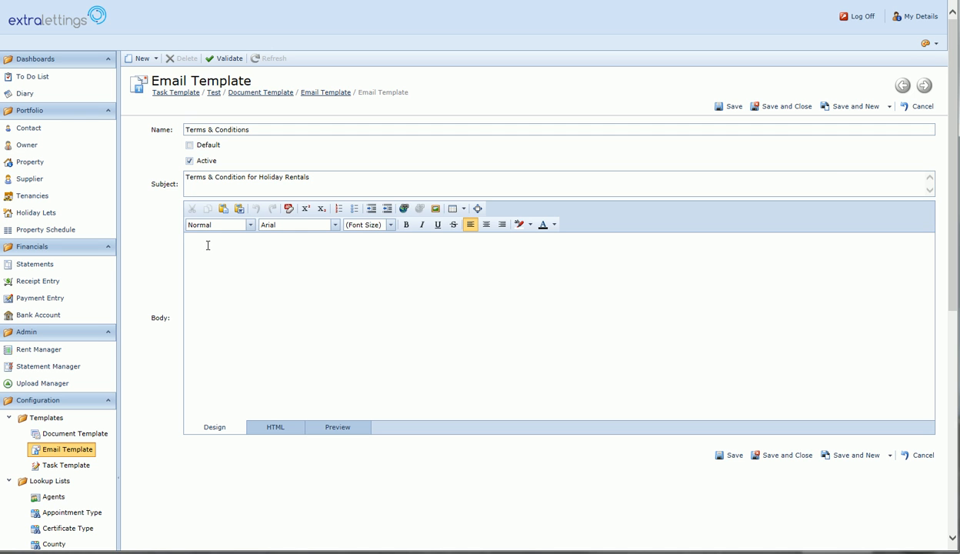
Type 'Dear' and the line 'Please find enclosed Terms & Conditions for Holiday Rentals for your signature and return.'.
type("Dear")
key("Return")
type("Please find enclod")
key("BackSpace")
type("sed Terms & Conditions for")
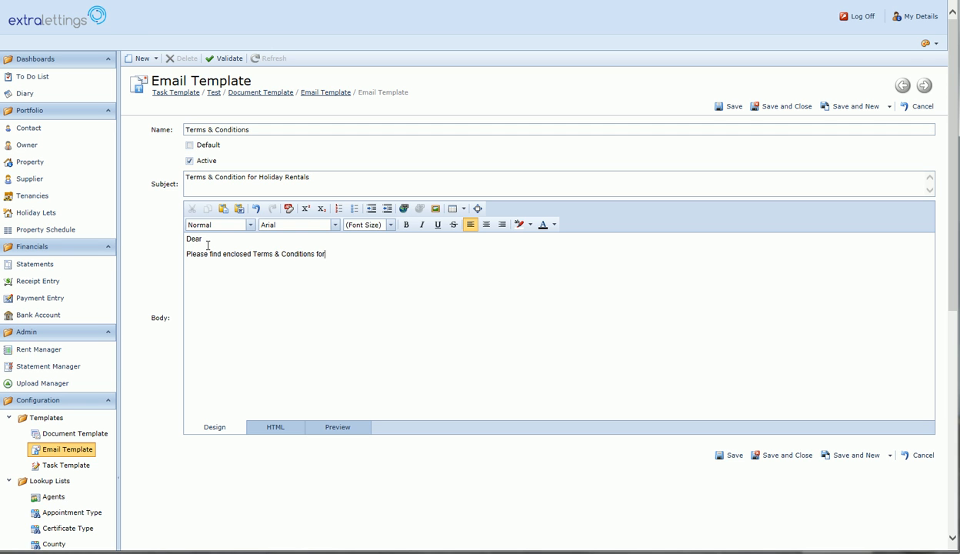
type(" Holiday Rentals for your signature a")
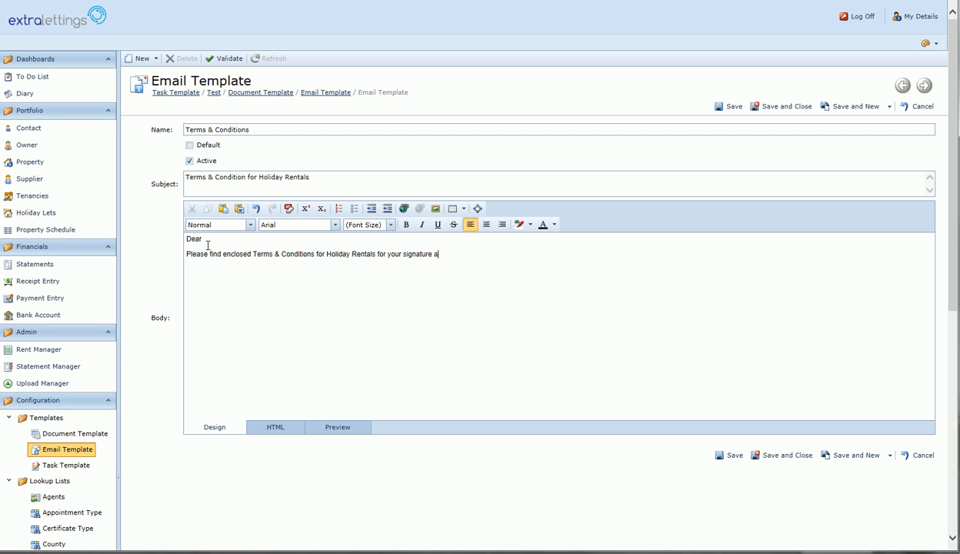
type("nd return.")
Add the sign-off 'Kind regards', the sender's name and 'Director', fixing the 'Kibd' typo.
key("Return")
key("Return")
type("Kibd regards")
left_click(198, 284)
key("BackSpace")
type("n")
left_click(244, 289)
key("Return")
key("Return")
key("Return")
type("Director")
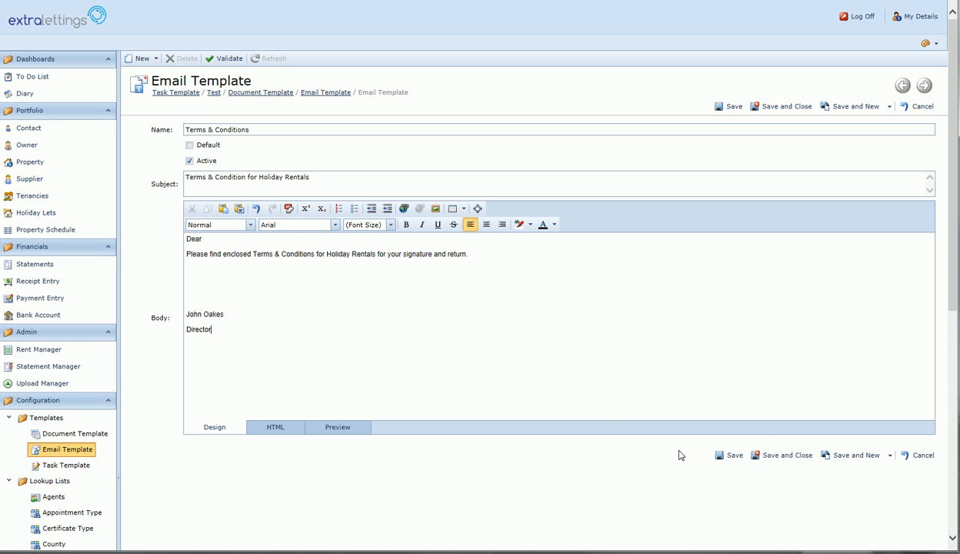
Save and close the Terms & Conditions email template, then open the New options in the Task Template list.
left_click(755, 455)
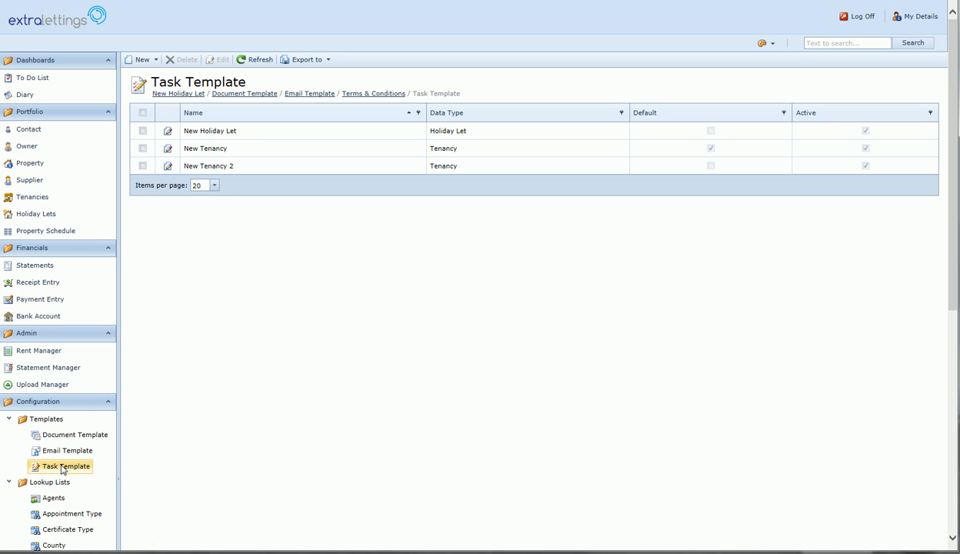
left_click(156, 60)
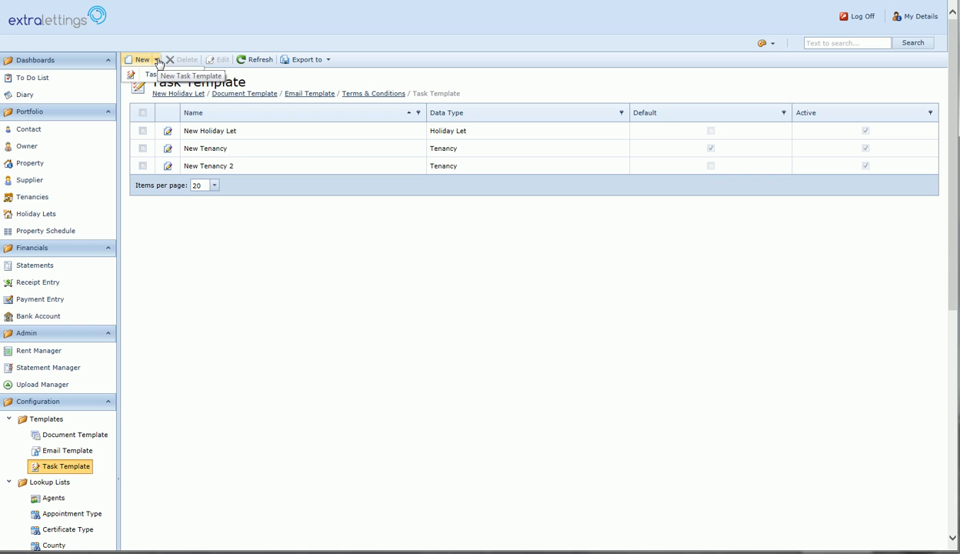
Create task template 'New Holiday Let 2' with data type Holiday Let and save it.
left_click(154, 75)
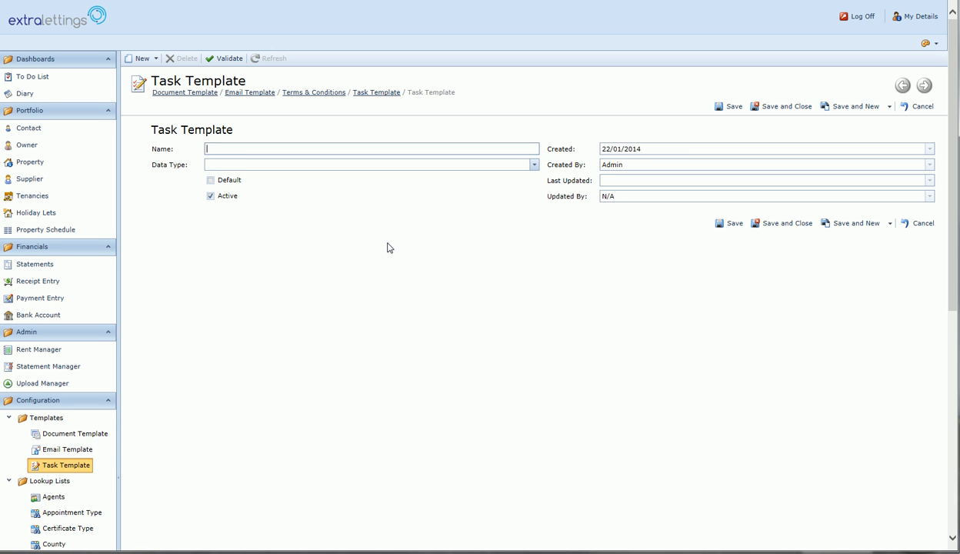
type("H")
key("BackSpace")
type("New Holiday Let 2")
left_click(328, 164)
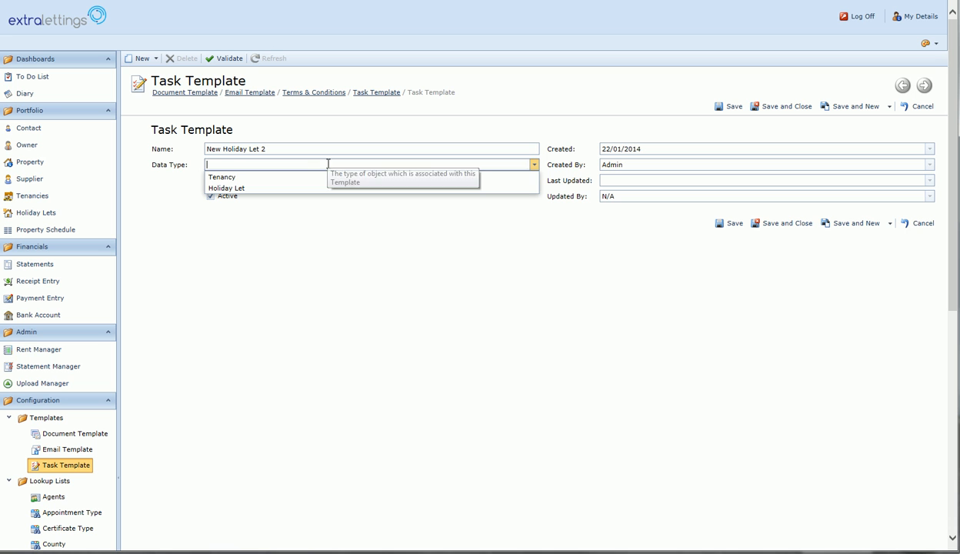
left_click(421, 189)
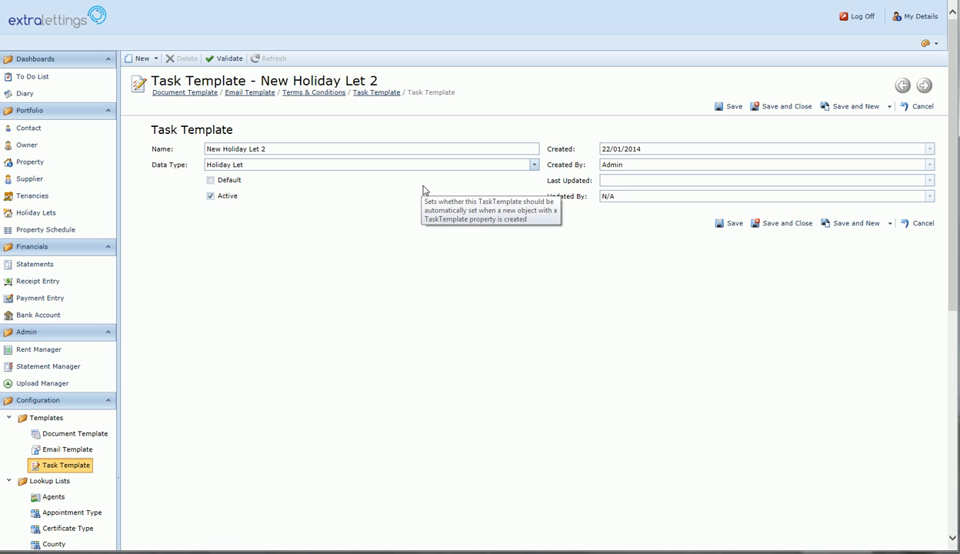
left_click(787, 225)
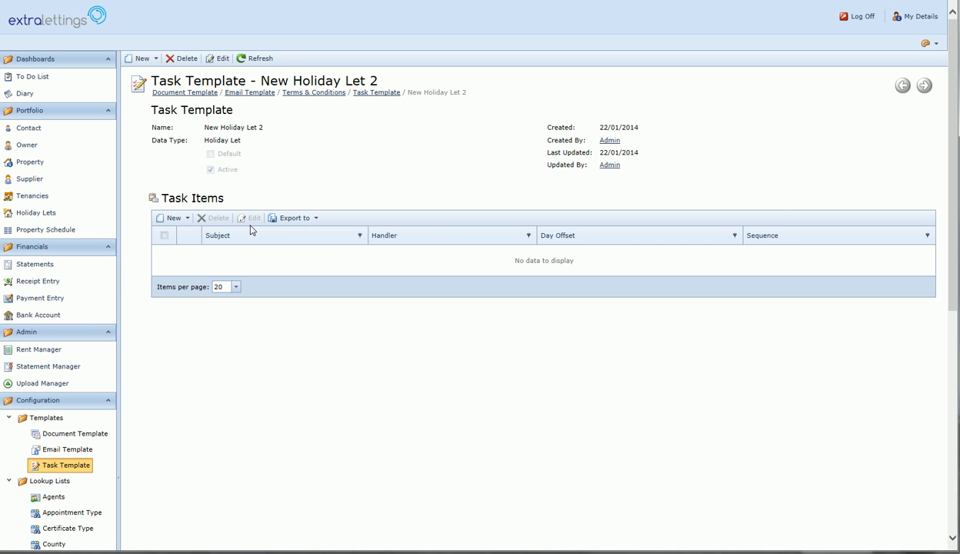
Add a new task item to New Holiday Let 2 and pick a user as its handler.
left_click(185, 219)
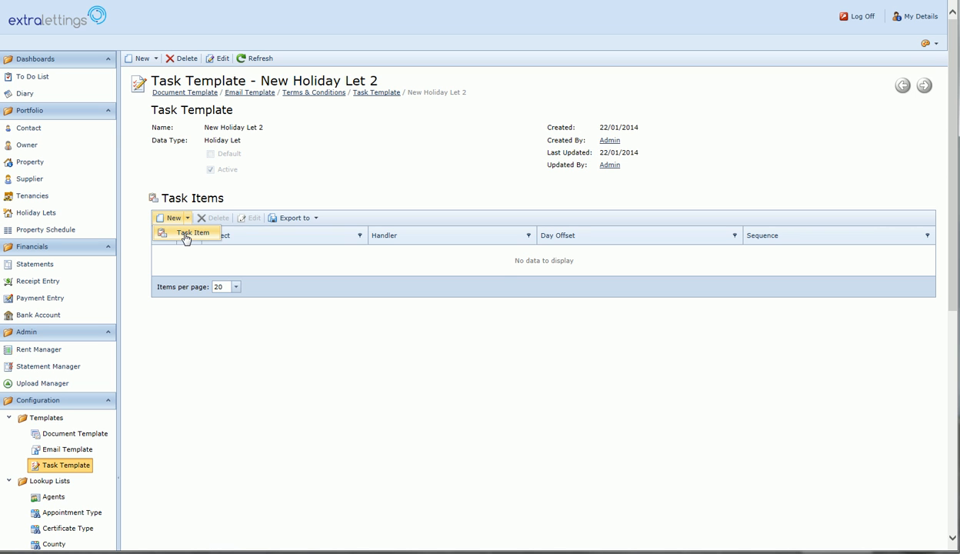
left_click(186, 238)
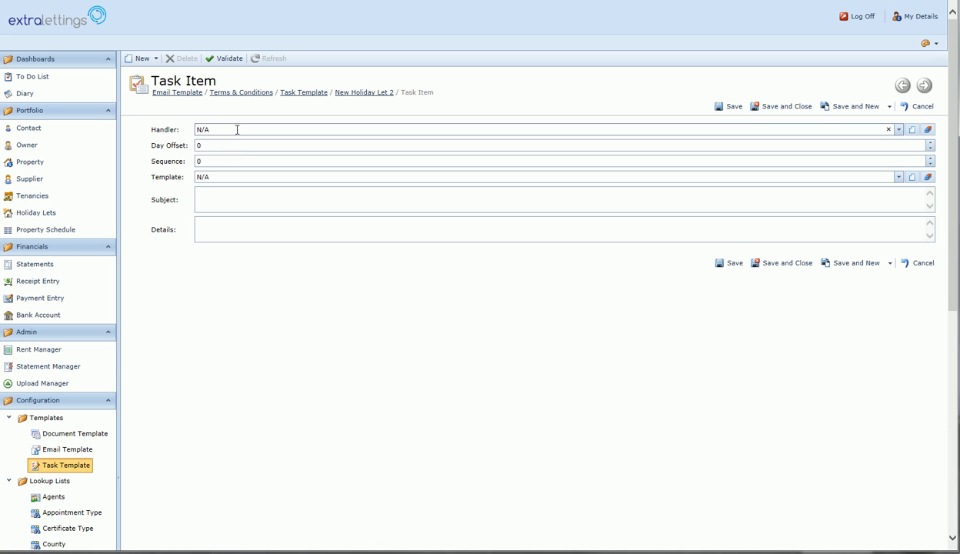
left_click(237, 130)
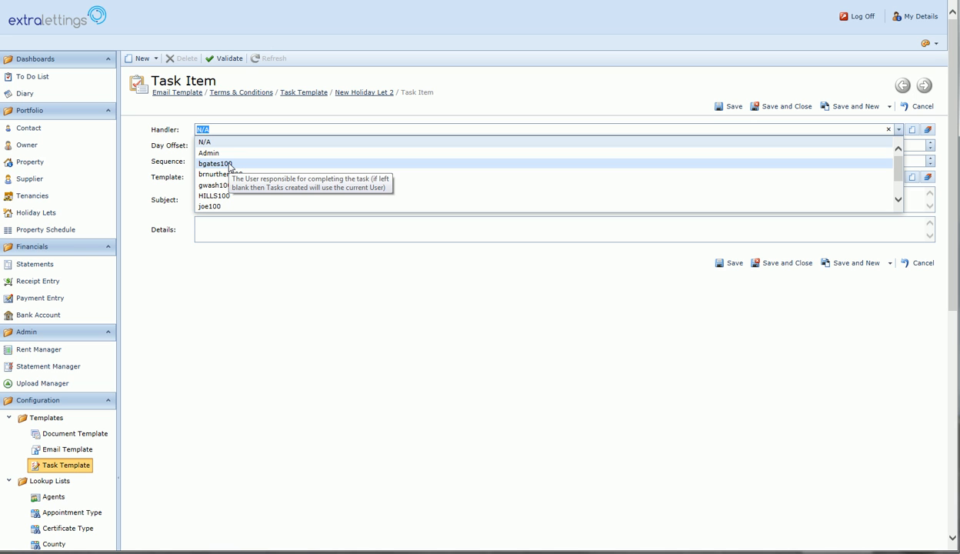
left_click(229, 163)
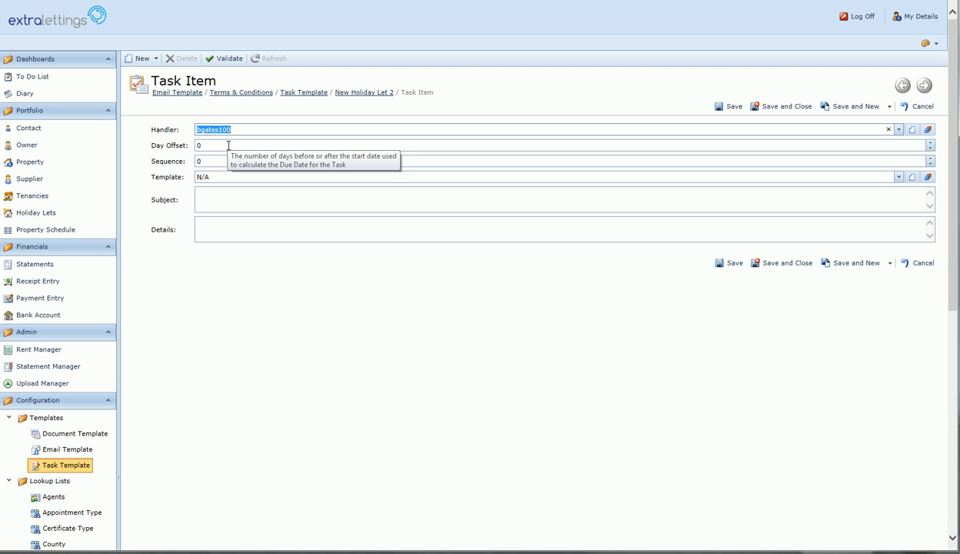
left_click(229, 145)
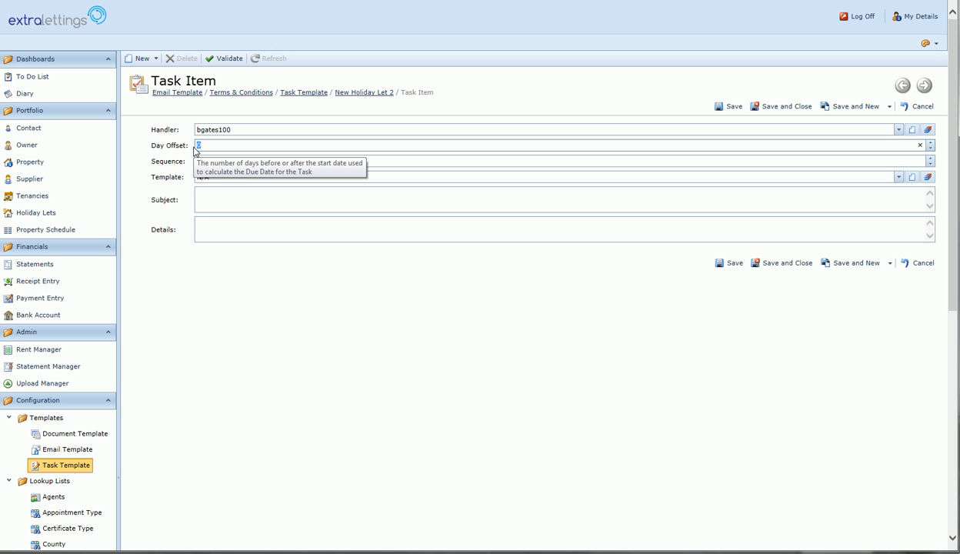
Give the task item Day Offset 7, subject 'Check buildings Insurance', details 'Ensure buildings insurance valid', and save.
type("7")
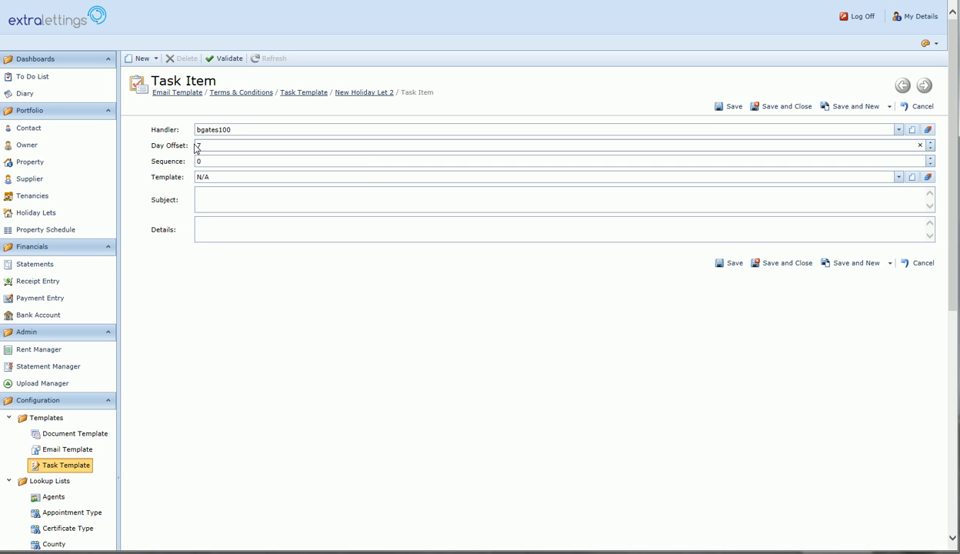
left_click(213, 177)
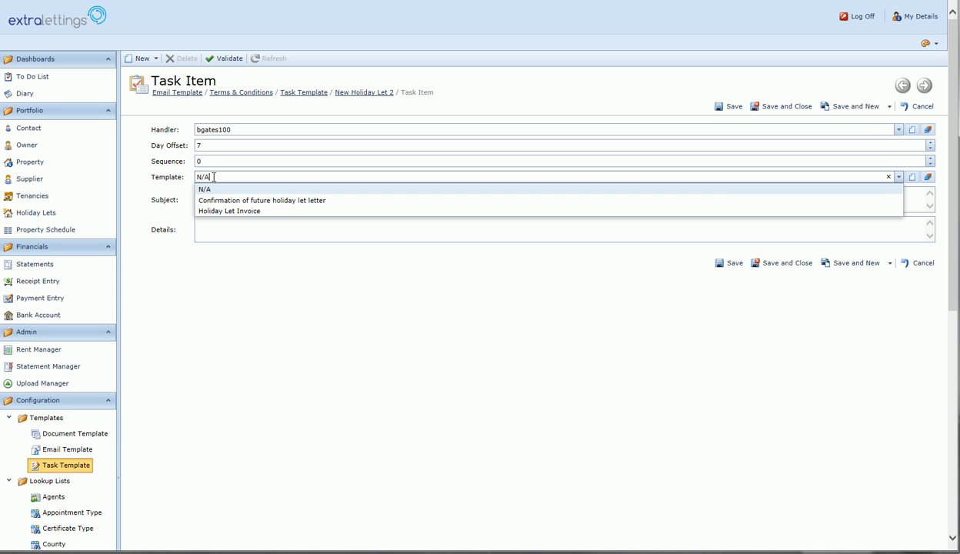
key("Return")
left_click(208, 195)
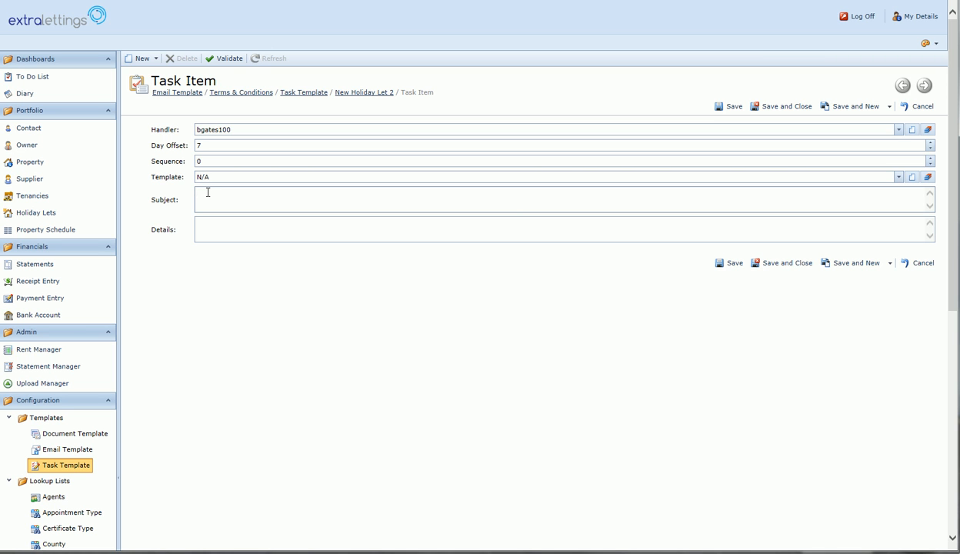
type("Check buildings Insurance")
key("Tab")
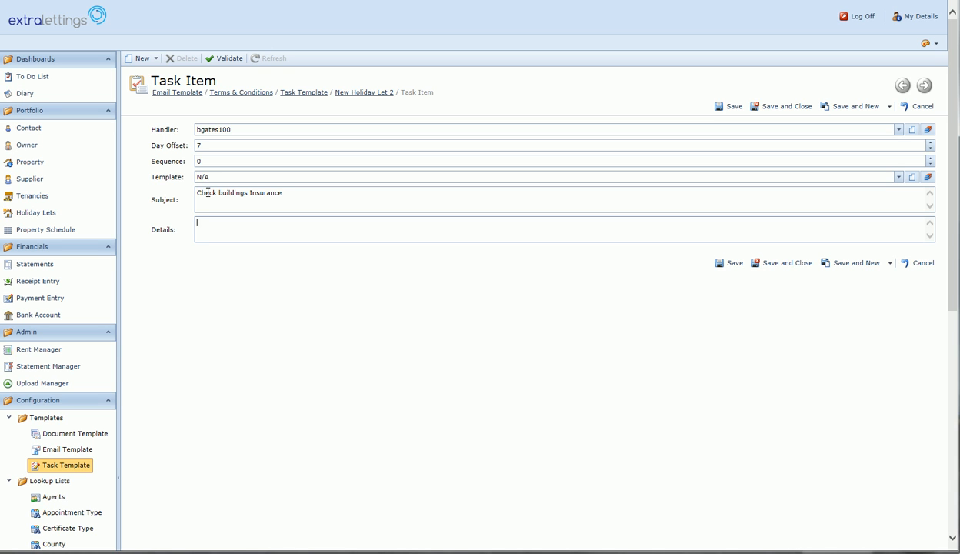
type("Ensure buildings insurance valid")
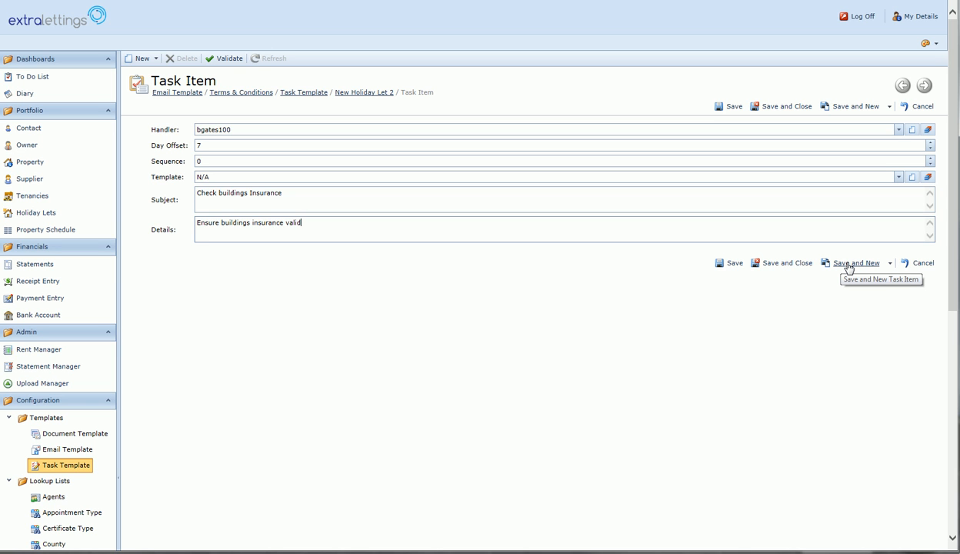
left_click(786, 264)
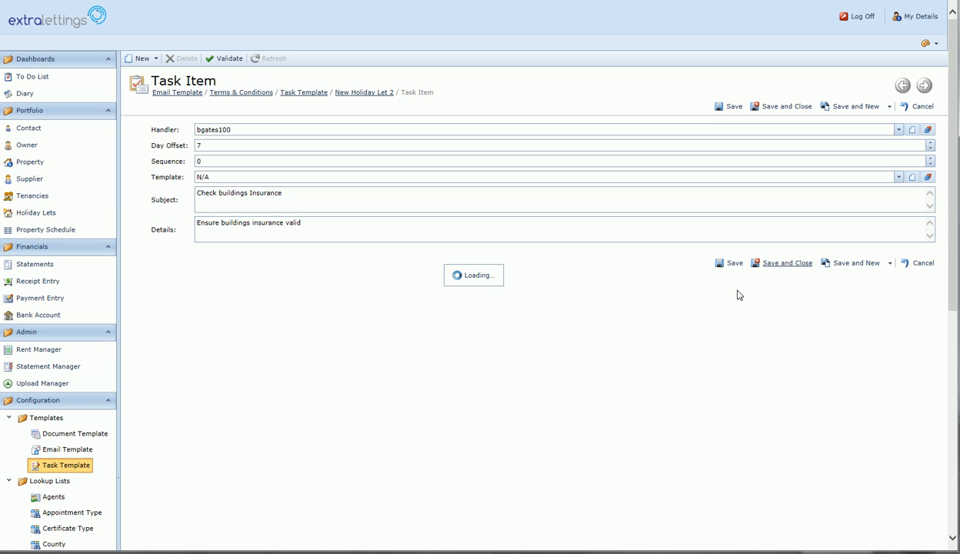